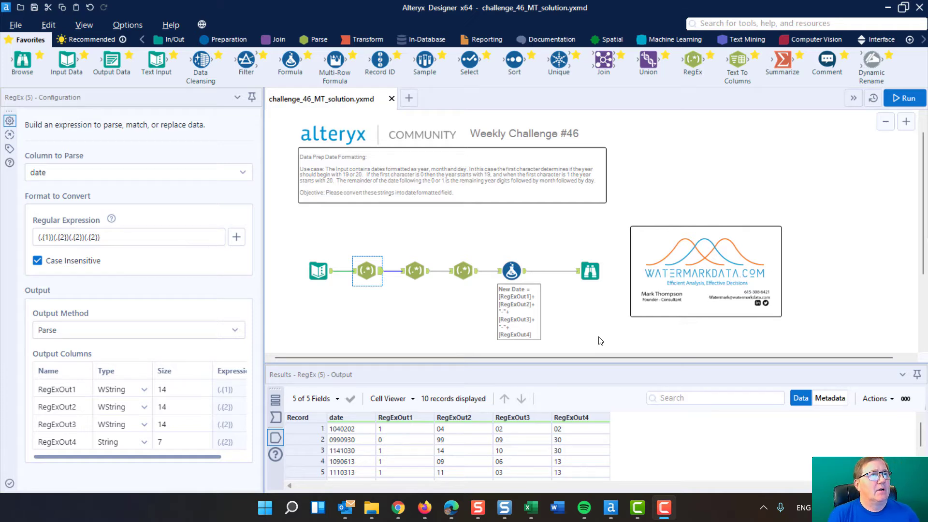
Compare the original date strings in the Text Input with the New Date values in the final Browse tool.
{"action": "left_click", "coordinate": [322, 267]}
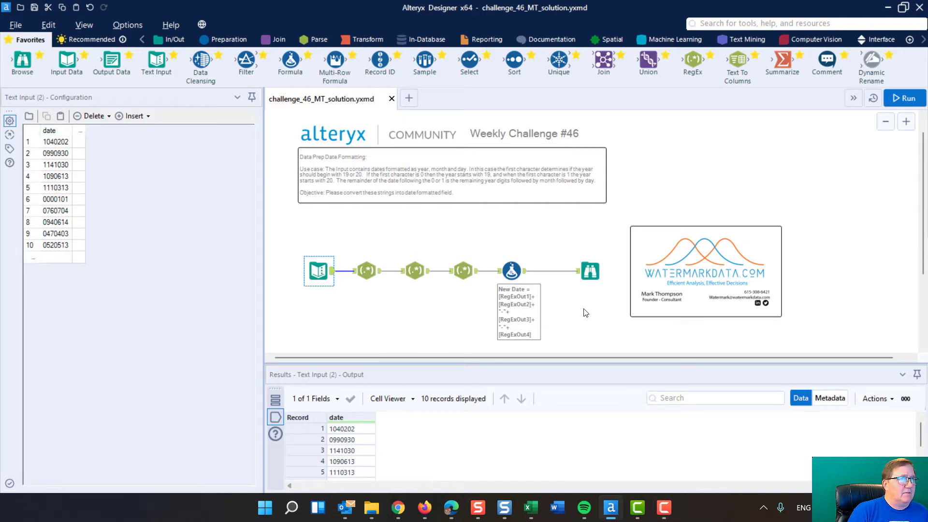
{"action": "left_click", "coordinate": [586, 261]}
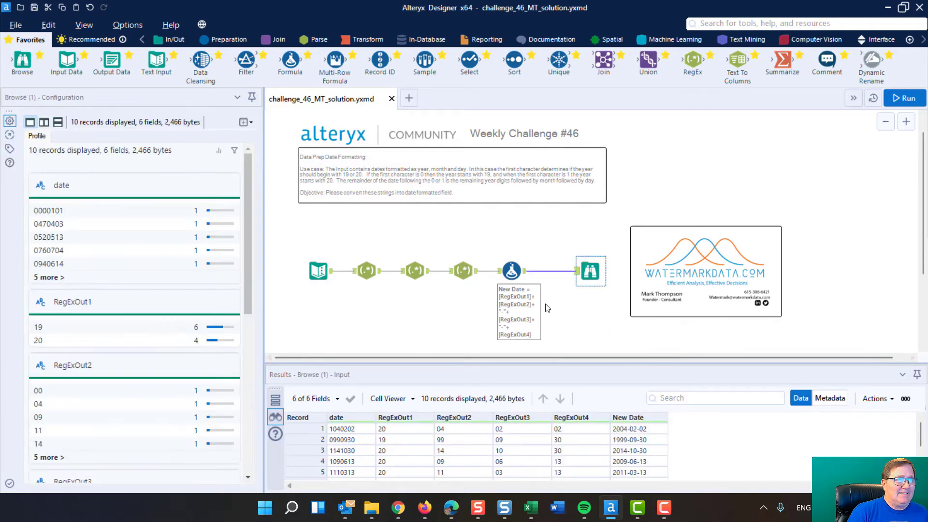
{"action": "scroll", "coordinate": [530, 224], "scroll_direction": "down", "scroll_amount": 1}
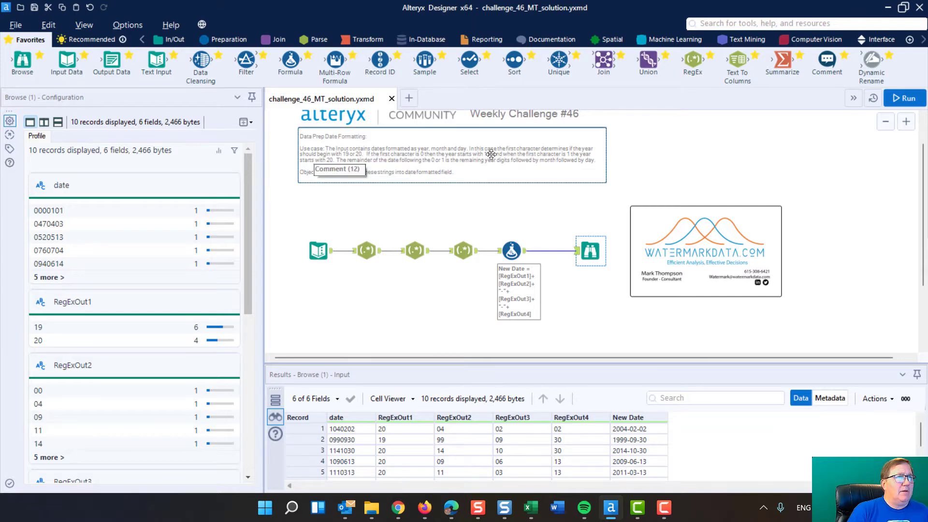
{"action": "left_click", "coordinate": [320, 251]}
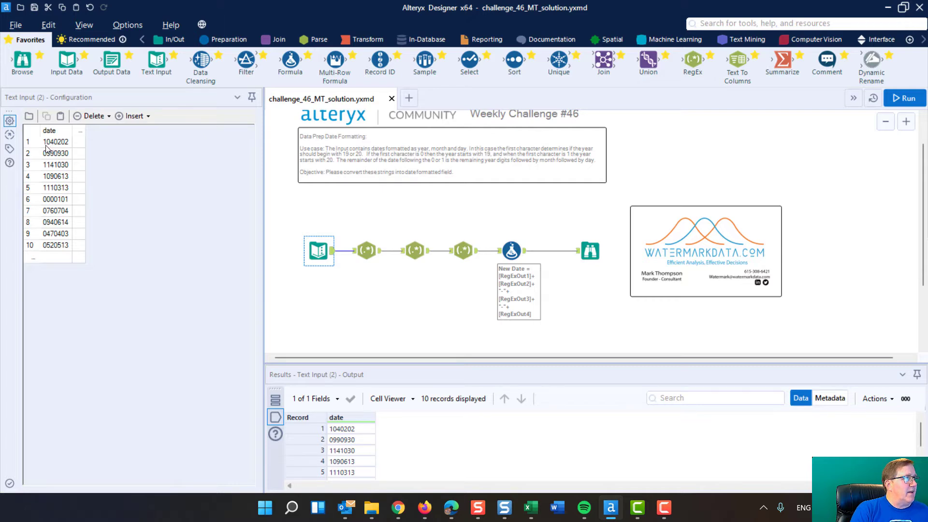
Compare the Text Input's raw date values with the output columns of the first RegEx tool.
{"action": "left_click", "coordinate": [365, 247]}
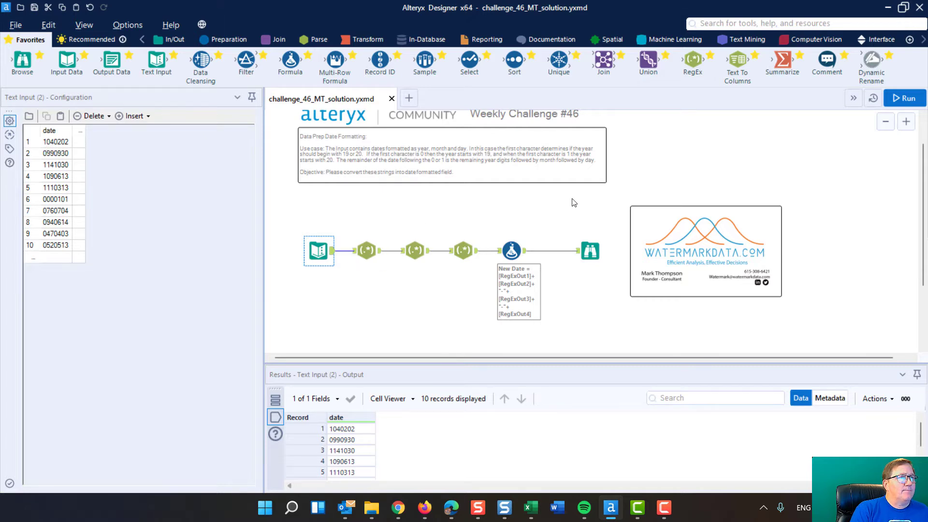
{"action": "scroll", "coordinate": [645, 173], "scroll_direction": "down", "scroll_amount": 3}
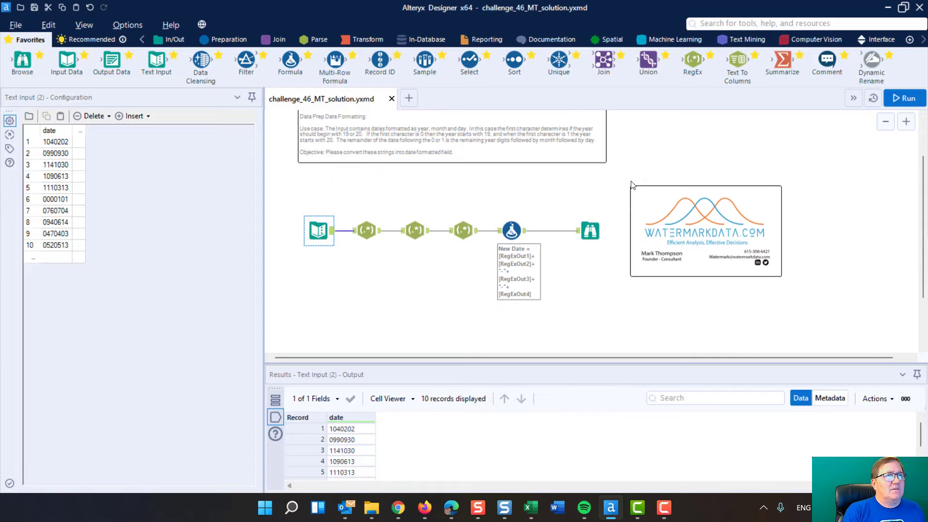
{"action": "scroll", "coordinate": [621, 204], "scroll_direction": "up", "scroll_amount": 1}
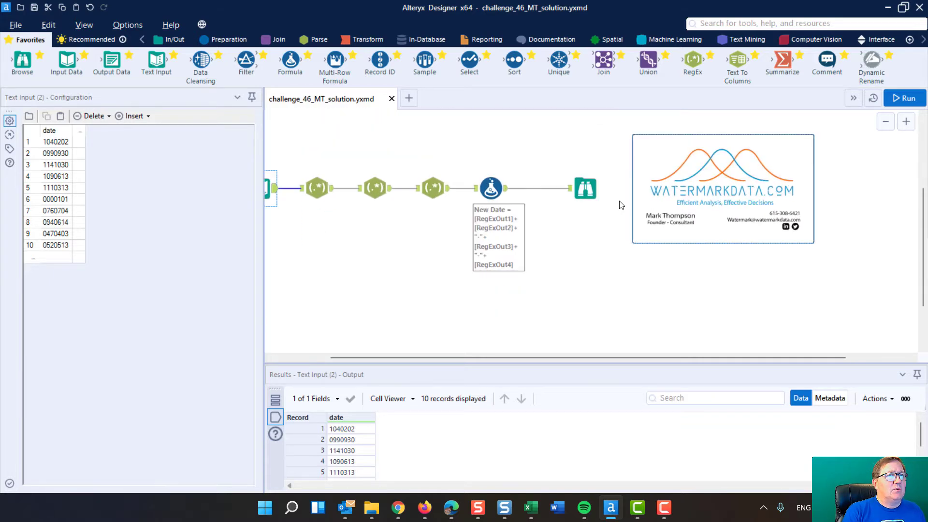
{"action": "left_click_drag", "start_coordinate": [523, 358], "coordinate": [436, 367]}
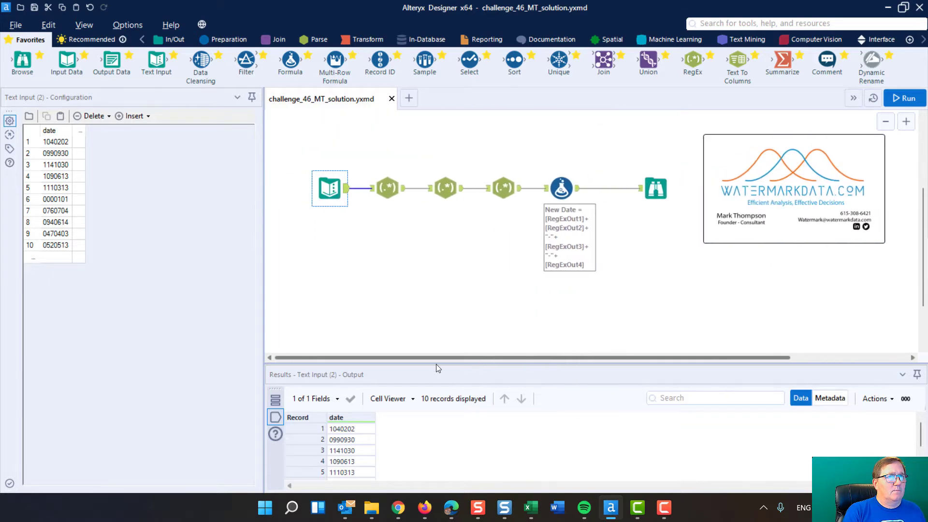
{"action": "left_click", "coordinate": [387, 188]}
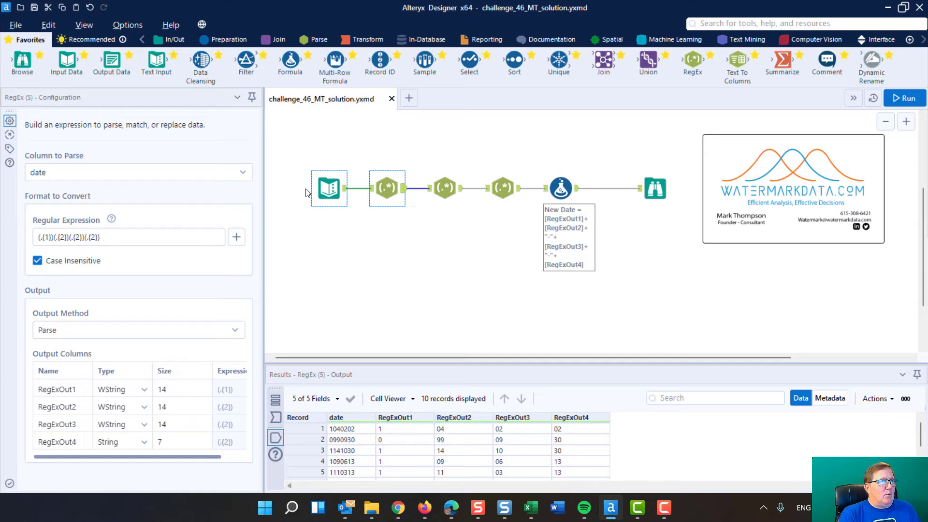
{"action": "left_click", "coordinate": [336, 186]}
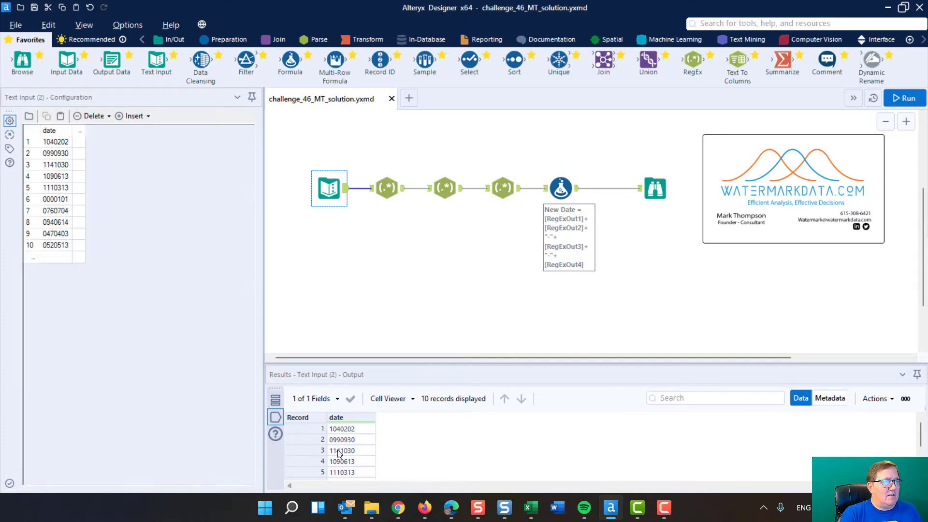
{"action": "left_click", "coordinate": [389, 188]}
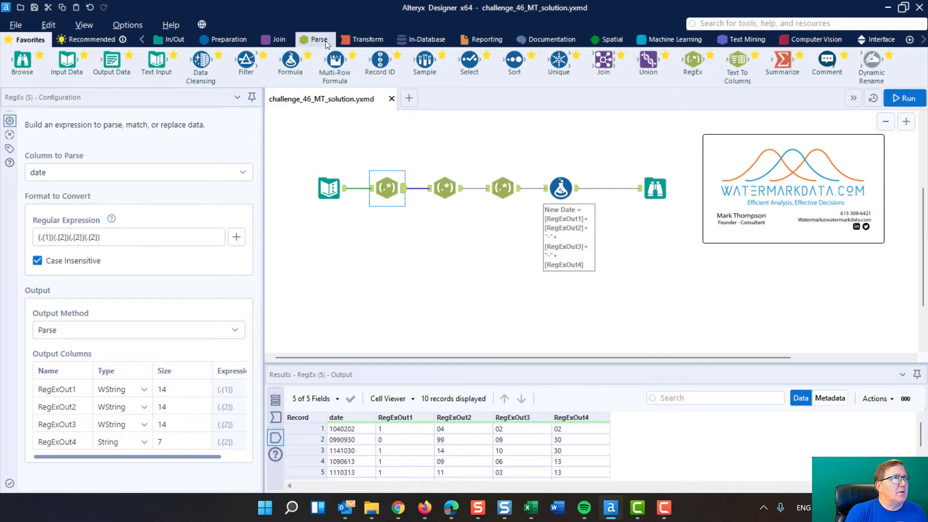
Review the Parse tool category, the first RegEx tool's column to parse, and the first capture group of its expression.
{"action": "left_click", "coordinate": [312, 41]}
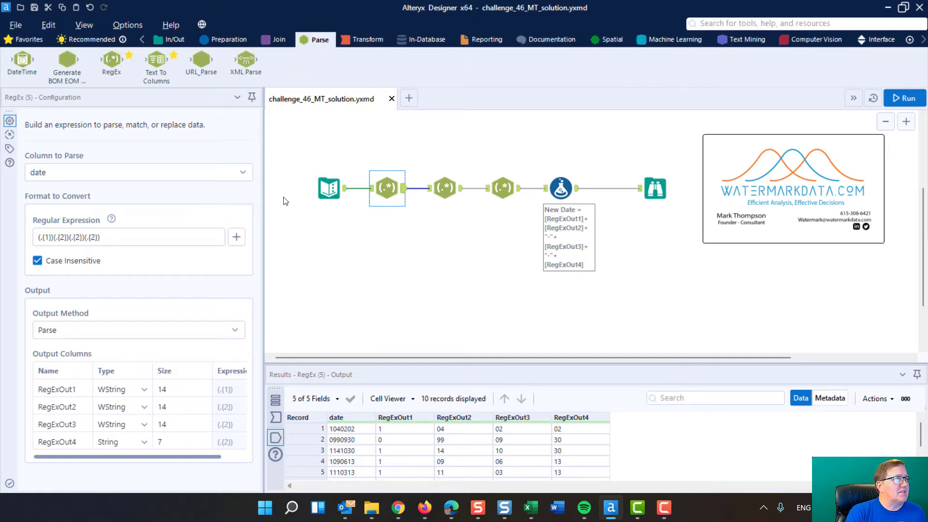
{"action": "left_click", "coordinate": [314, 187], "text": "ctrl"}
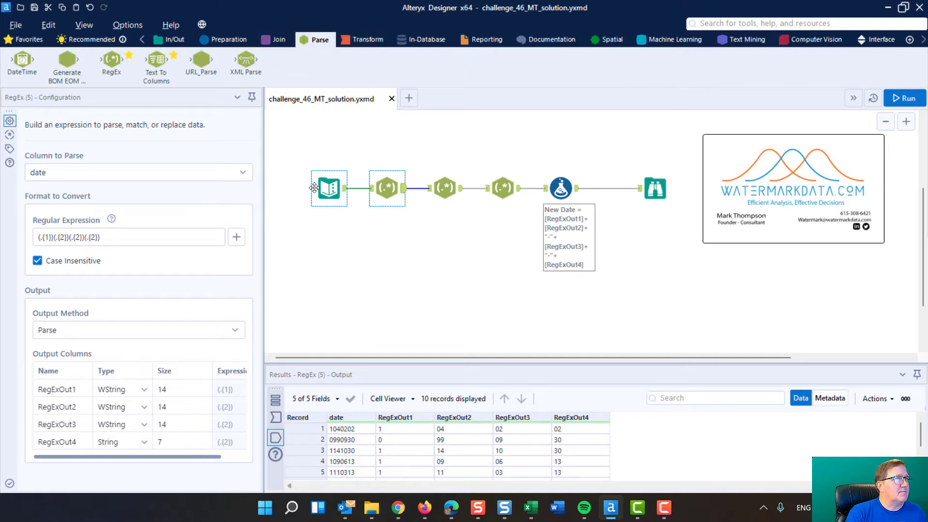
{"action": "left_click", "coordinate": [244, 174]}
{"action": "left_click", "coordinate": [244, 174]}
{"action": "left_click", "coordinate": [244, 174]}
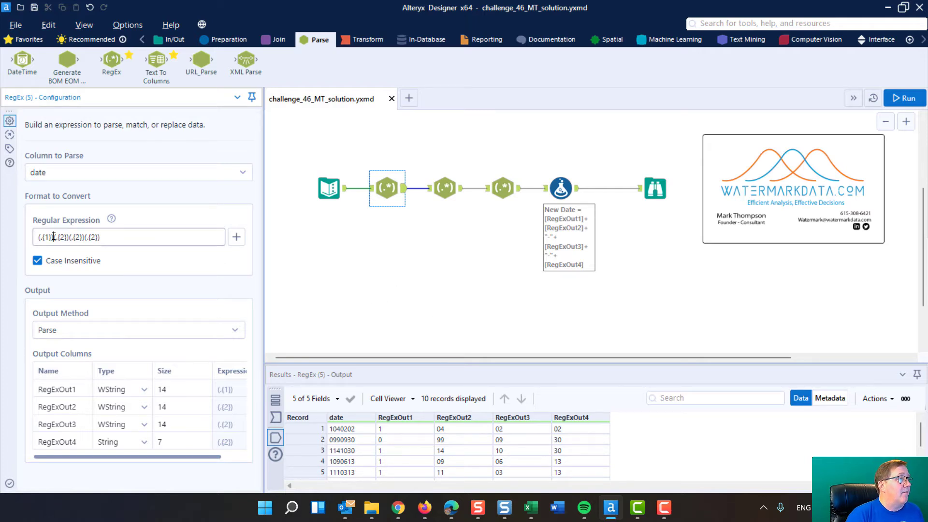
{"action": "left_click_drag", "start_coordinate": [51, 238], "coordinate": [36, 240]}
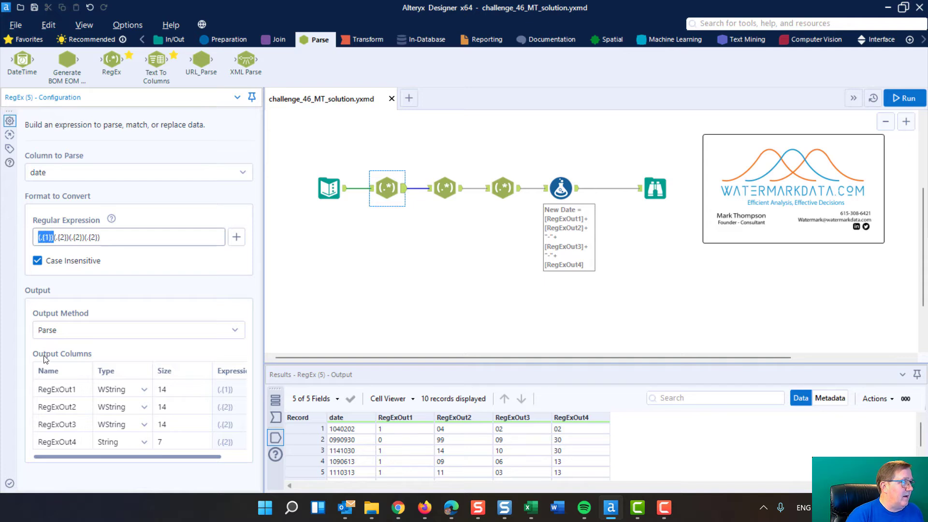
{"action": "left_click", "coordinate": [38, 394]}
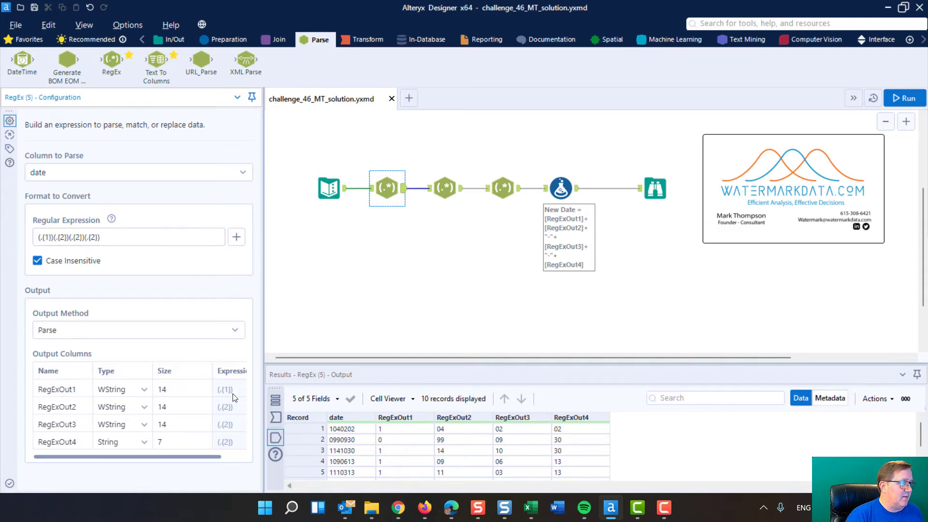
Widen the configuration area of the first RegEx tool to fit the whole Expression column of its output columns.
{"action": "key", "text": "ctrl+r"}
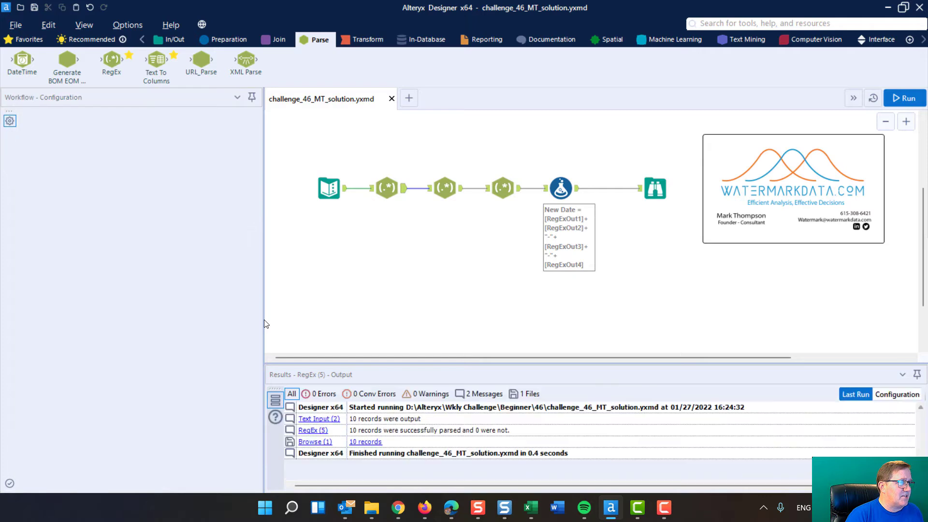
{"action": "left_click", "coordinate": [385, 186]}
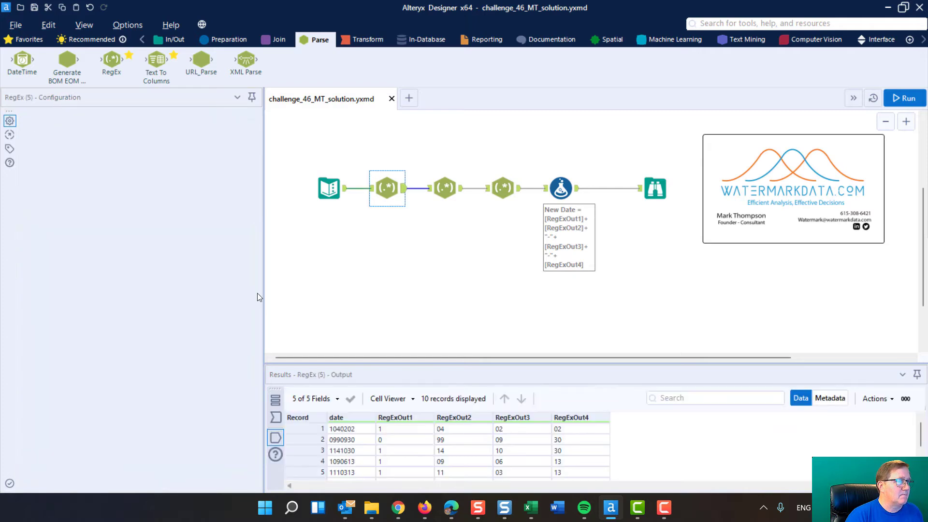
{"action": "left_click_drag", "start_coordinate": [264, 289], "coordinate": [328, 289]}
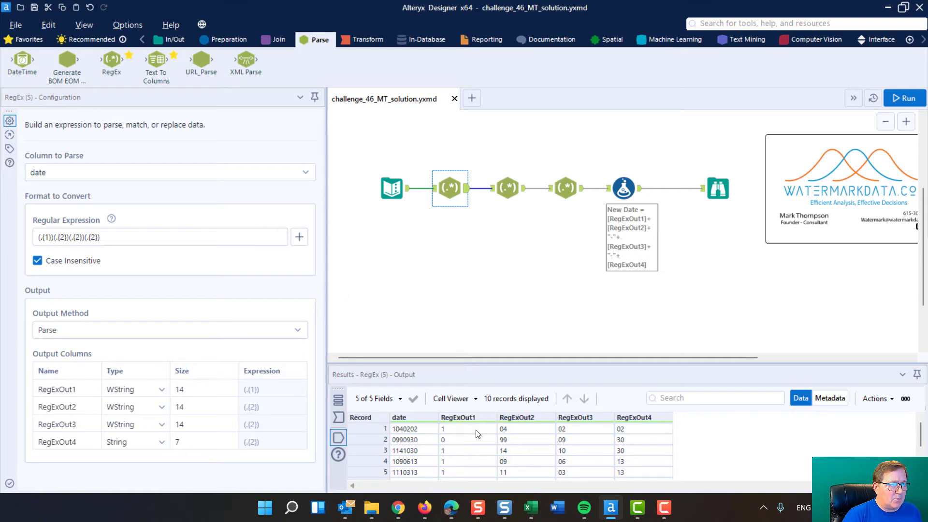
Review the parsed values in columns RegExOut1 through RegExOut4 across the first RegEx tool's output records.
{"action": "left_click_drag", "start_coordinate": [474, 430], "coordinate": [472, 467]}
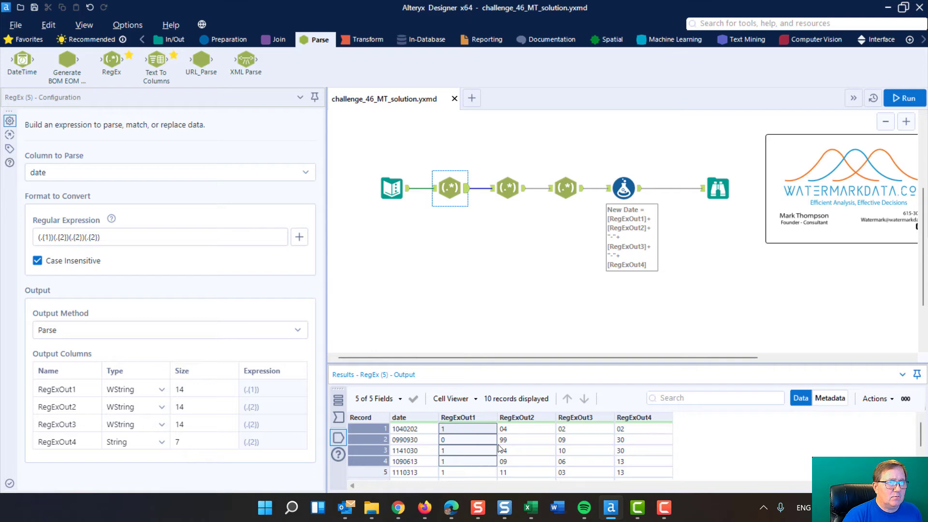
{"action": "left_click", "coordinate": [526, 428]}
{"action": "left_click_drag", "start_coordinate": [527, 430], "coordinate": [524, 471]}
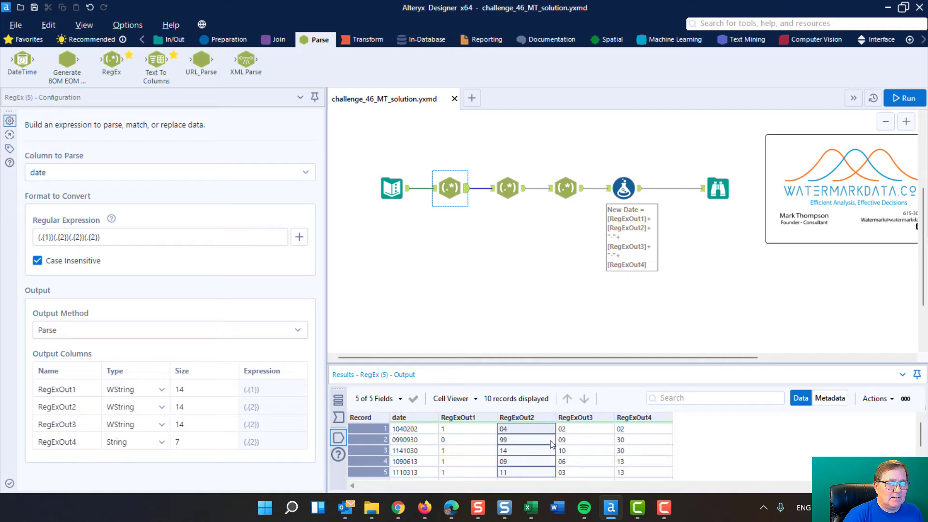
{"action": "left_click", "coordinate": [584, 430]}
{"action": "scroll", "coordinate": [584, 449], "scroll_direction": "down", "scroll_amount": 2}
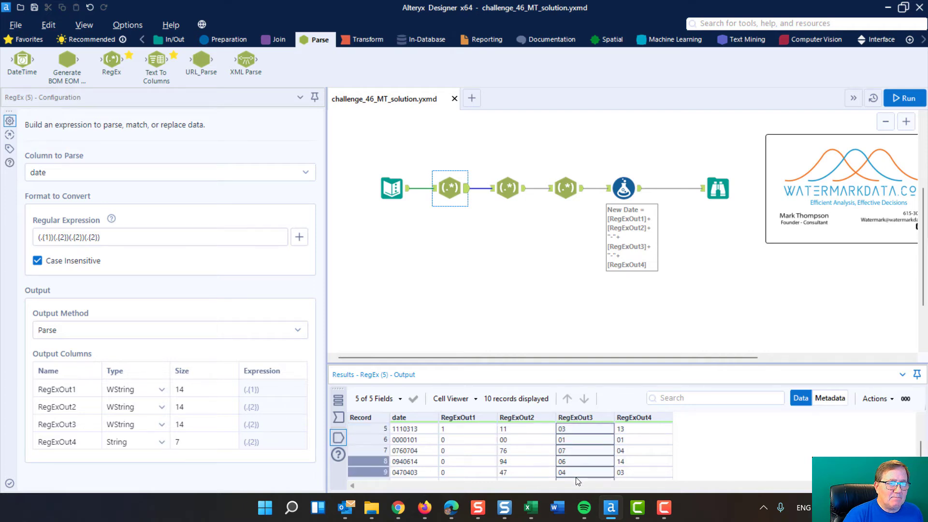
{"action": "left_click", "coordinate": [646, 425]}
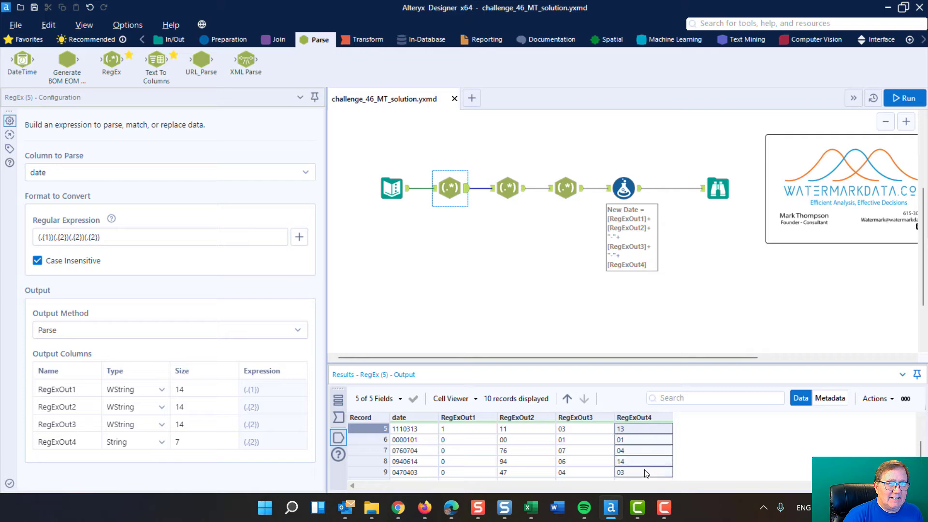
{"action": "scroll", "coordinate": [645, 476], "scroll_direction": "down", "scroll_amount": 1}
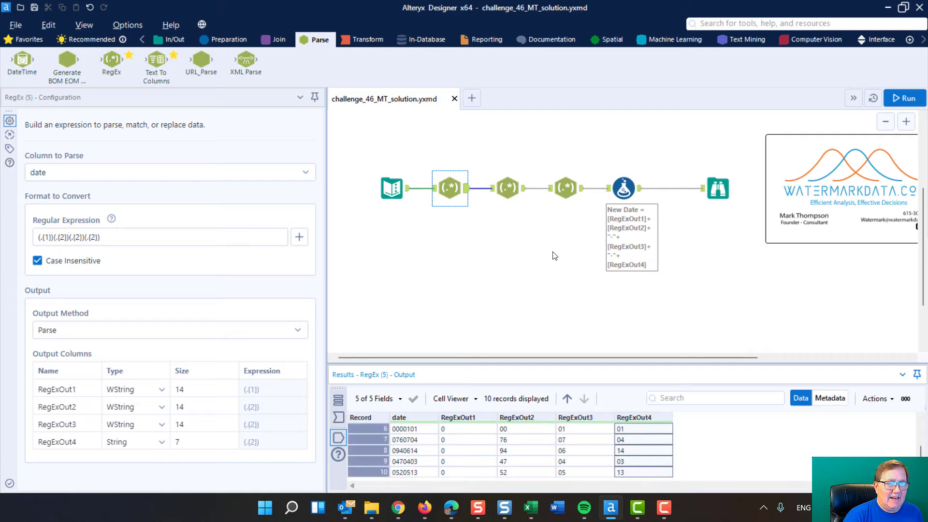
Examine the second RegEx tool's expression and replacement settings, and compare its RegExOut1 output with the first RegEx tool's.
{"action": "left_click", "coordinate": [507, 182]}
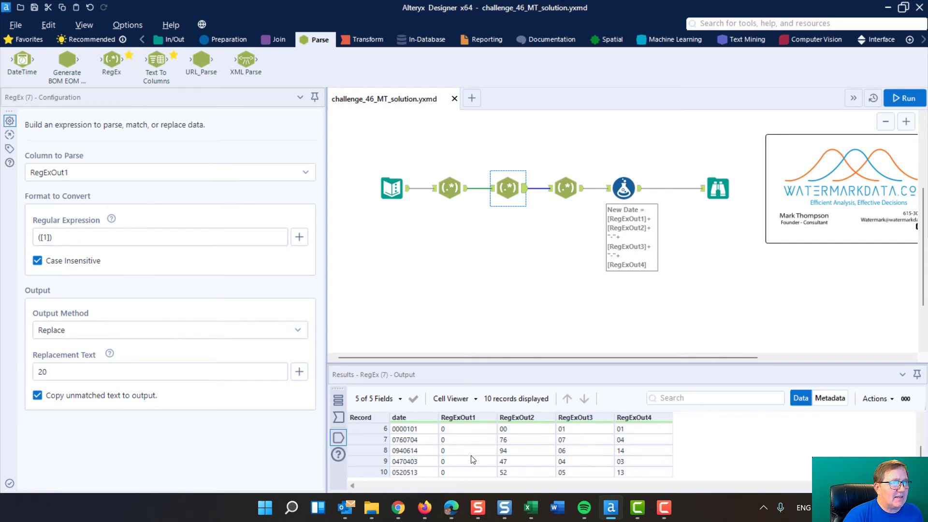
{"action": "scroll", "coordinate": [478, 451], "scroll_direction": "up", "scroll_amount": 2}
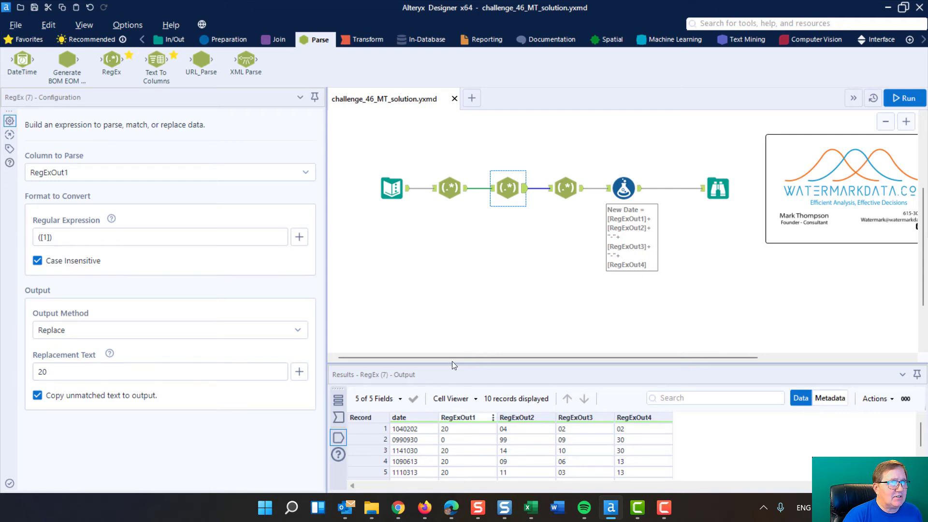
{"action": "left_click", "coordinate": [451, 187]}
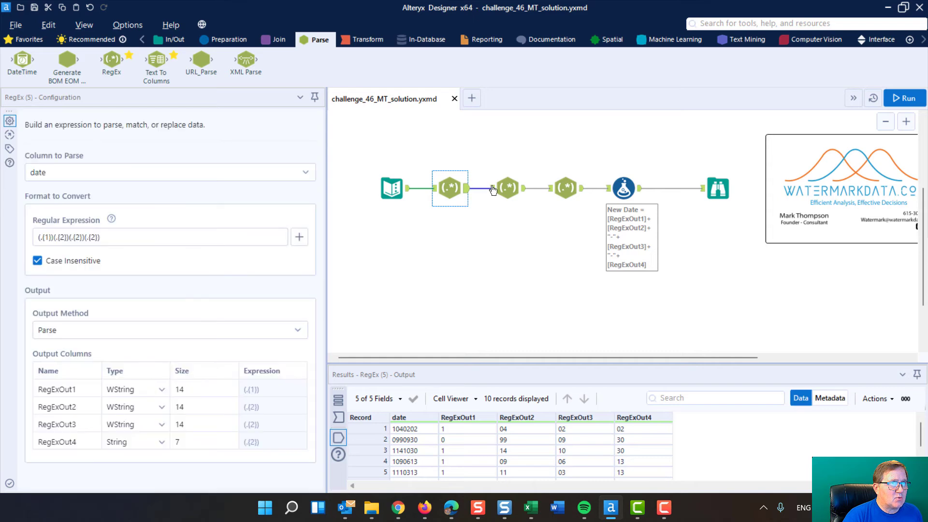
{"action": "left_click", "coordinate": [505, 186]}
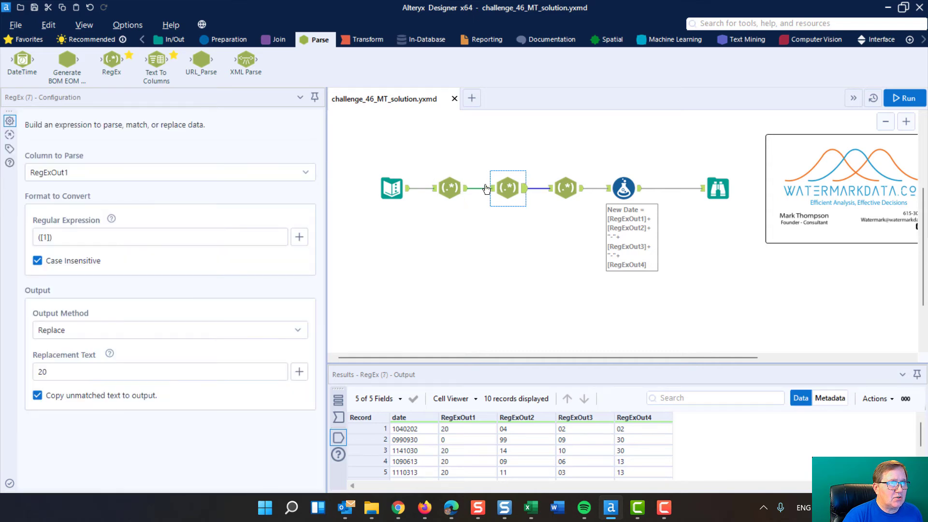
{"action": "left_click", "coordinate": [450, 186]}
{"action": "left_click", "coordinate": [506, 186]}
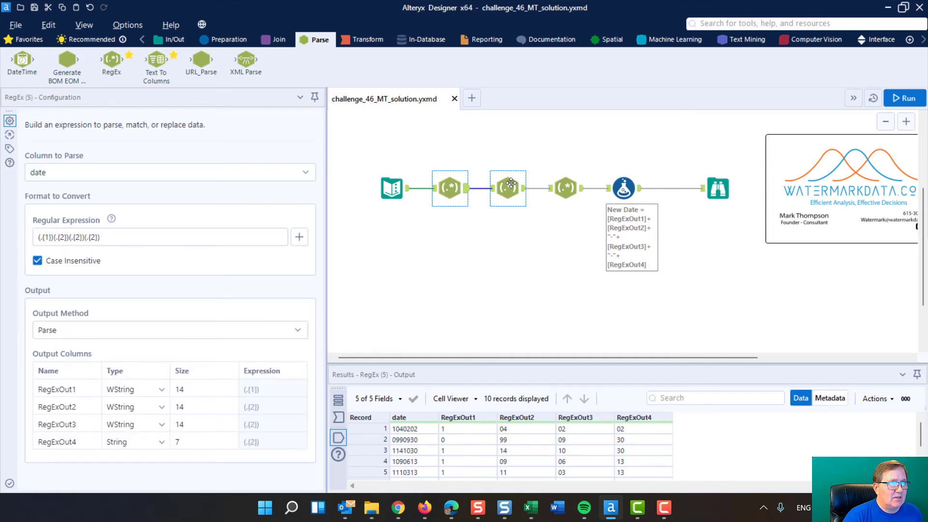
{"action": "double_click", "coordinate": [46, 236]}
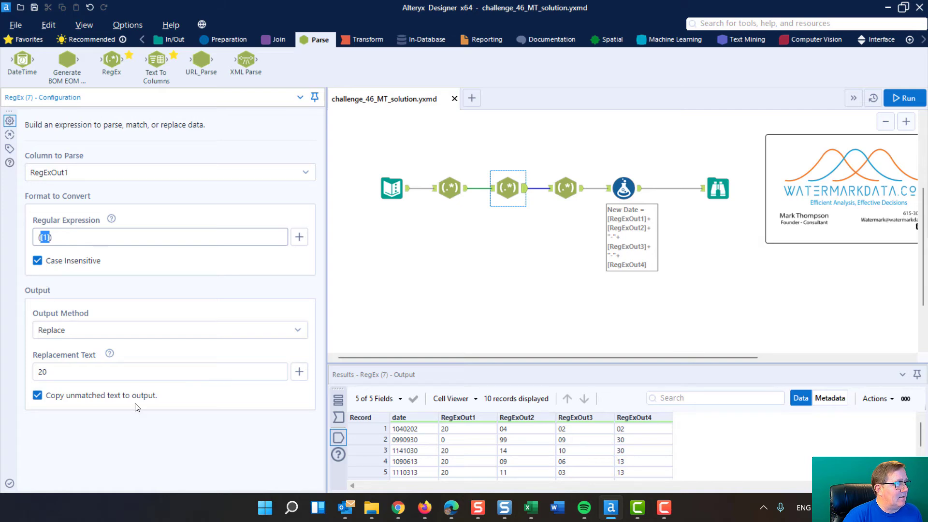
{"action": "left_click", "coordinate": [45, 237]}
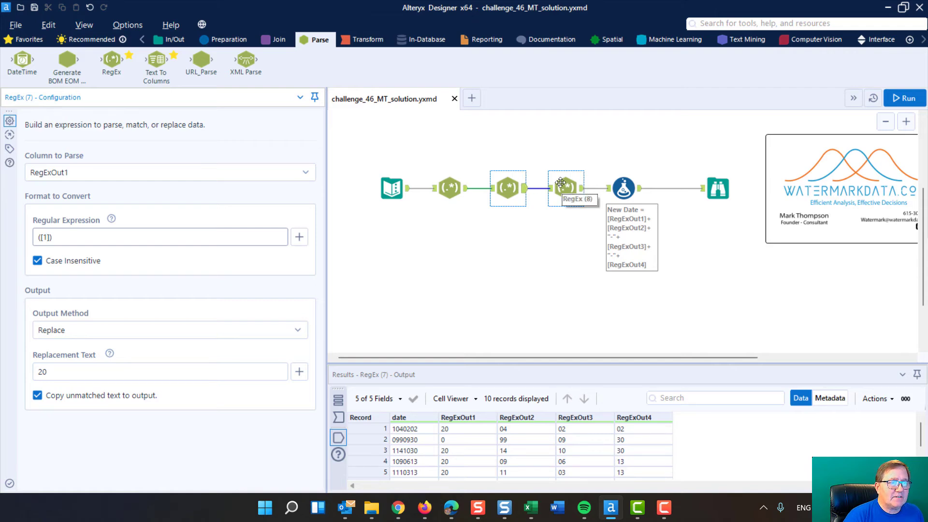
Enlarge the results area to fit all records of the second RegEx tool's output, and bring up the first RegEx tool's output.
{"action": "scroll", "coordinate": [458, 439], "scroll_direction": "down", "scroll_amount": 2}
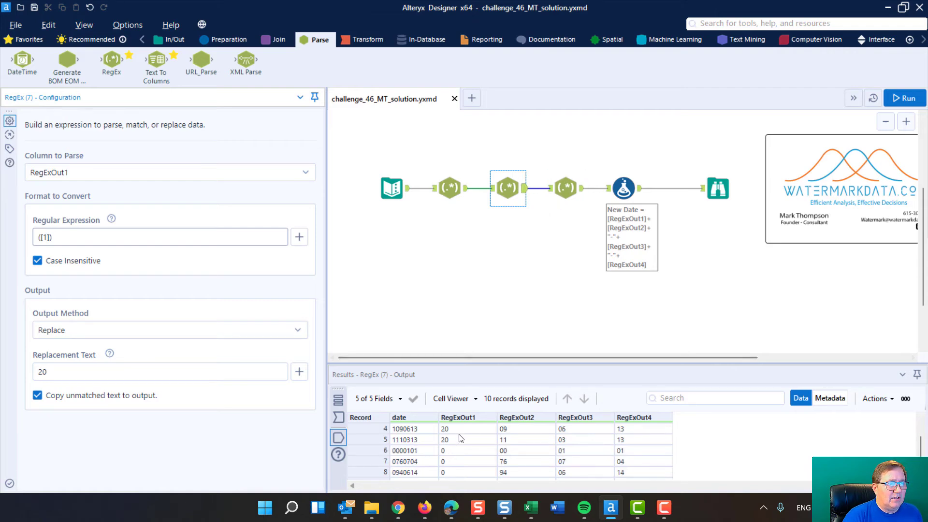
{"action": "left_click", "coordinate": [529, 365]}
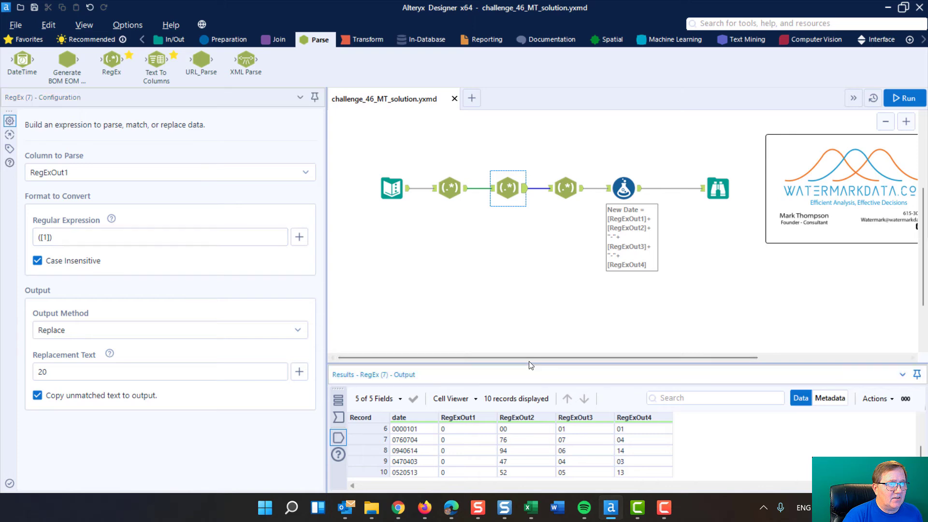
{"action": "left_click_drag", "start_coordinate": [529, 362], "coordinate": [532, 293]}
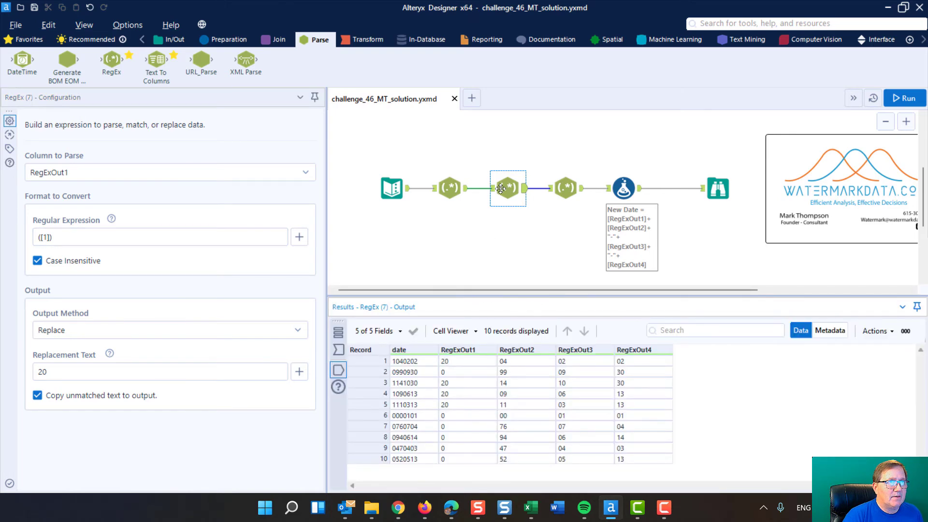
{"action": "left_click", "coordinate": [451, 188]}
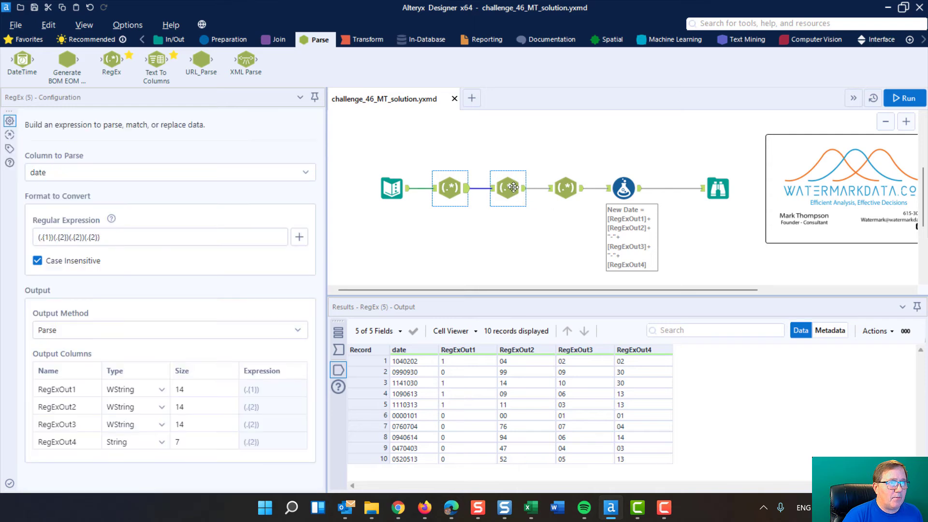
Compare the RegExOut1 output of the second RegEx tool with that of the third RegEx tool.
{"action": "left_click", "coordinate": [513, 187]}
{"action": "left_click", "coordinate": [560, 187]}
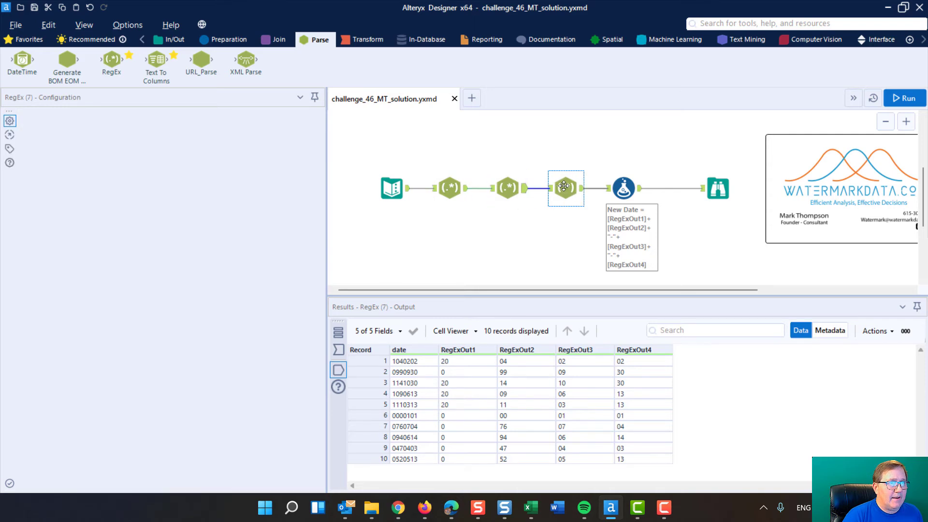
{"action": "left_click", "coordinate": [503, 183]}
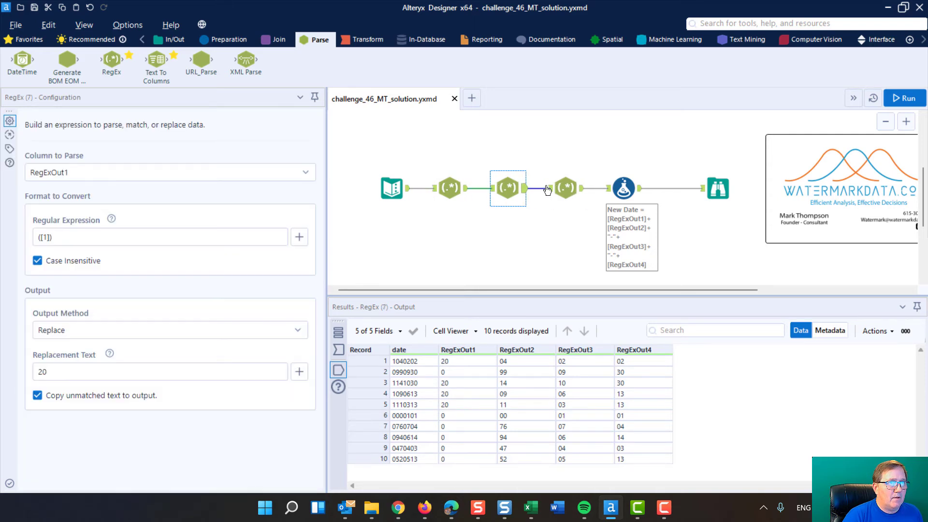
{"action": "left_click", "coordinate": [567, 187]}
{"action": "left_click", "coordinate": [509, 191]}
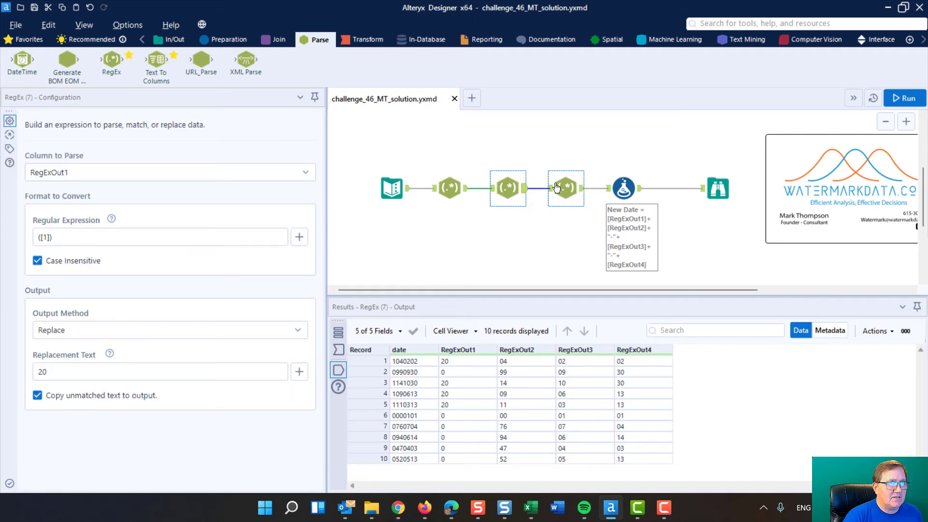
Examine the third RegEx tool's regular expression, focusing on the character matched inside the brackets, and its replacement text.
{"action": "left_click", "coordinate": [564, 191]}
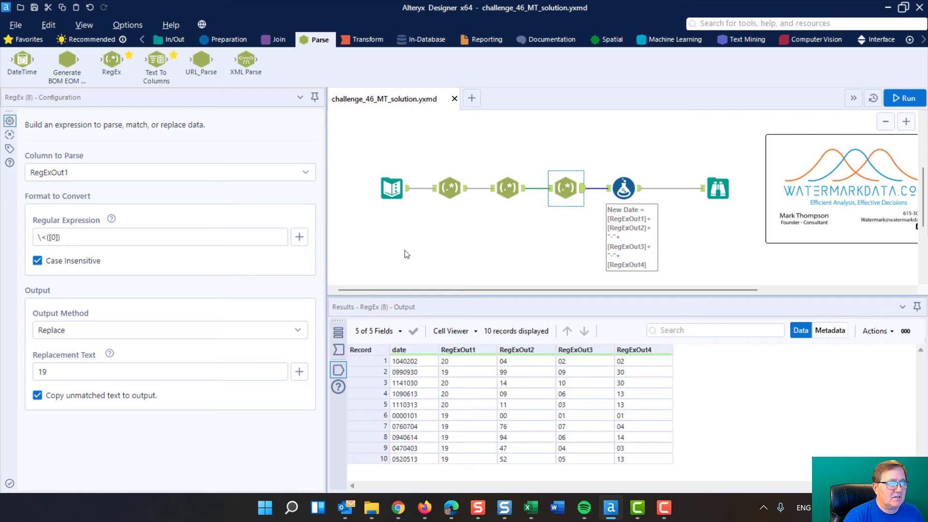
{"action": "left_click", "coordinate": [59, 239]}
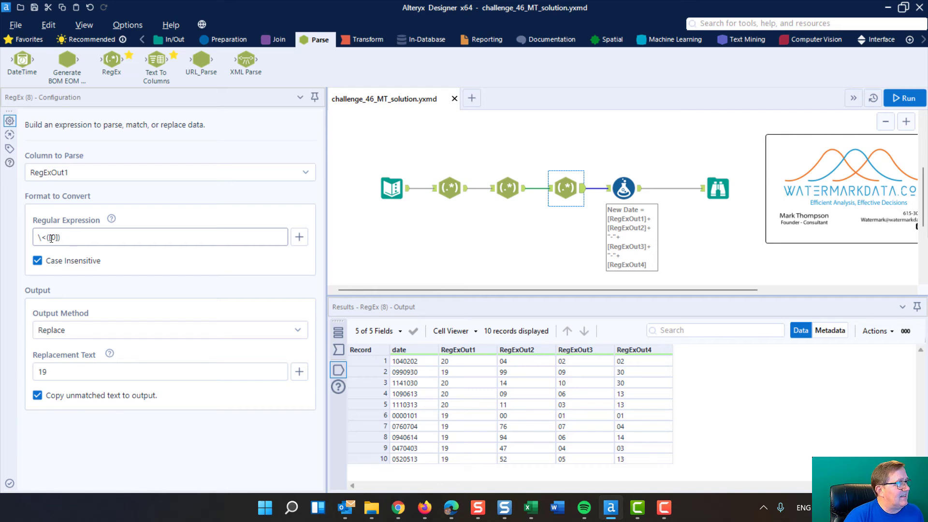
{"action": "left_click", "coordinate": [52, 237]}
{"action": "double_click", "coordinate": [53, 238]}
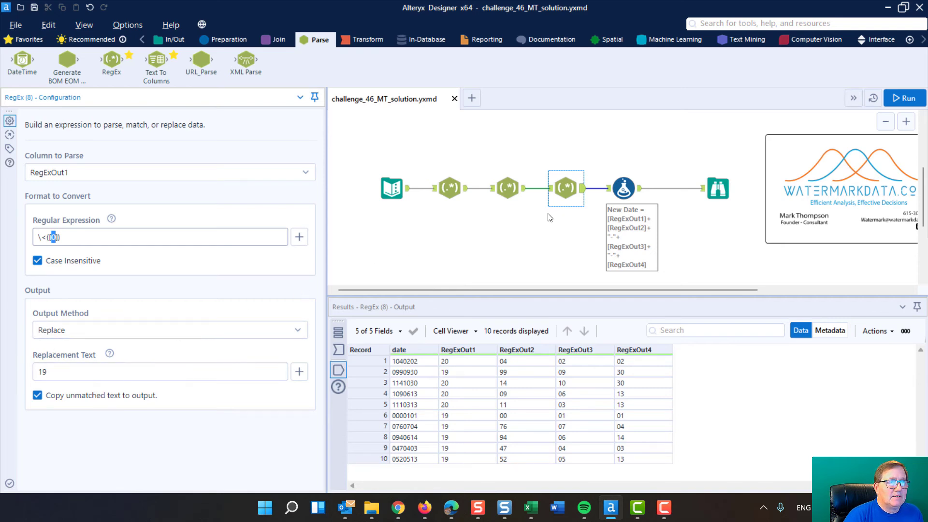
Examine how the Formula tool's New Date expression joins the RegExOut columns with hyphens, and check its data type.
{"action": "left_click", "coordinate": [624, 187]}
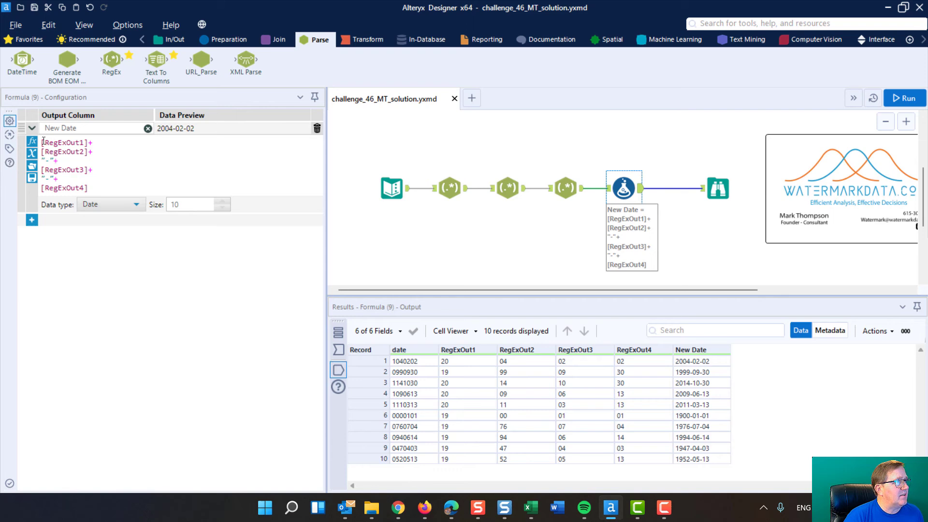
{"action": "left_click_drag", "start_coordinate": [43, 141], "coordinate": [88, 143]}
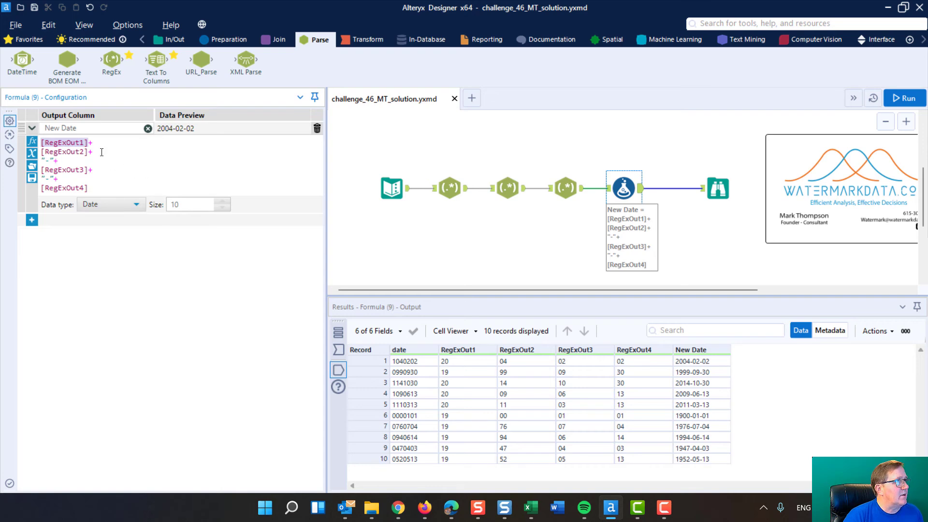
{"action": "left_click_drag", "start_coordinate": [522, 360], "coordinate": [527, 448]}
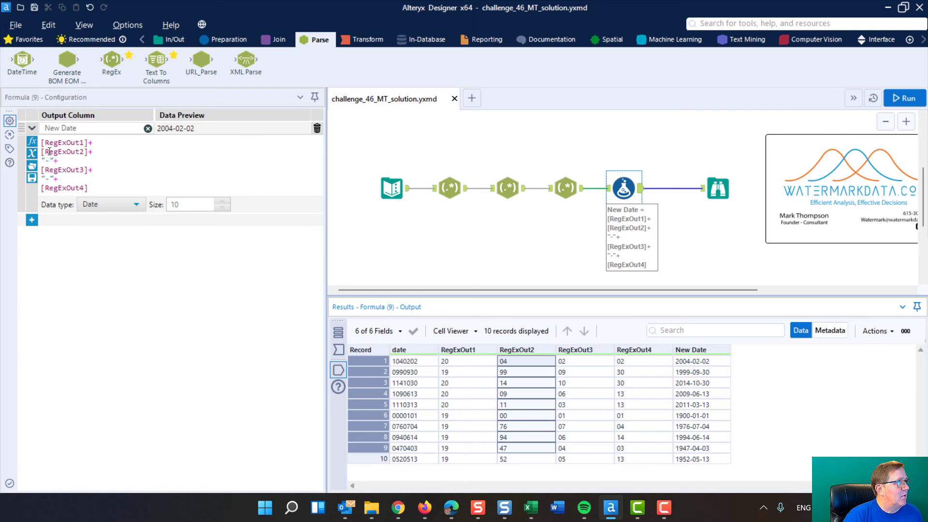
{"action": "left_click_drag", "start_coordinate": [47, 161], "coordinate": [51, 161]}
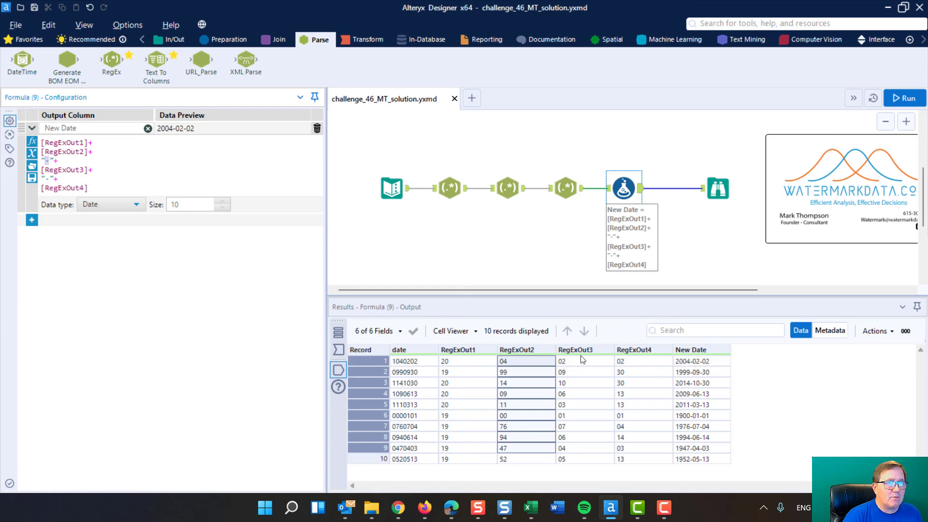
{"action": "left_click_drag", "start_coordinate": [582, 354], "coordinate": [581, 423]}
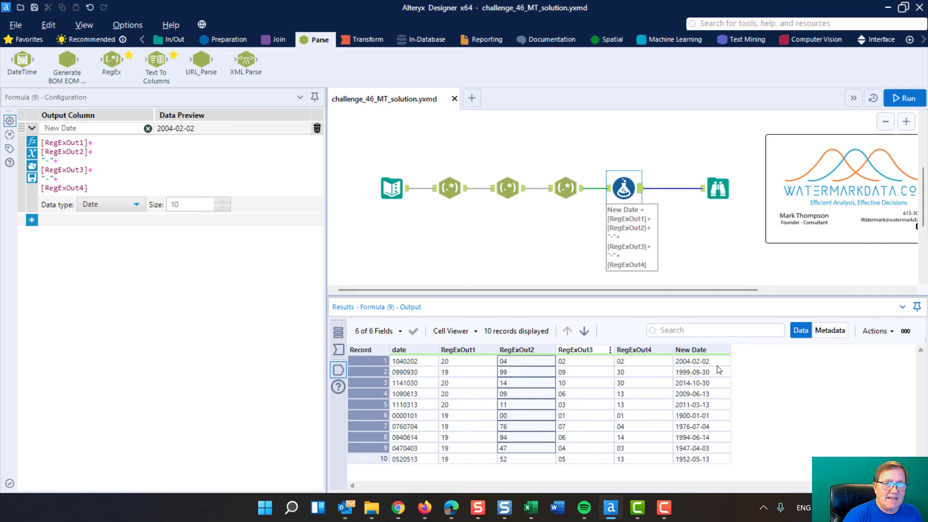
{"action": "left_click", "coordinate": [137, 205]}
{"action": "left_click", "coordinate": [137, 206]}
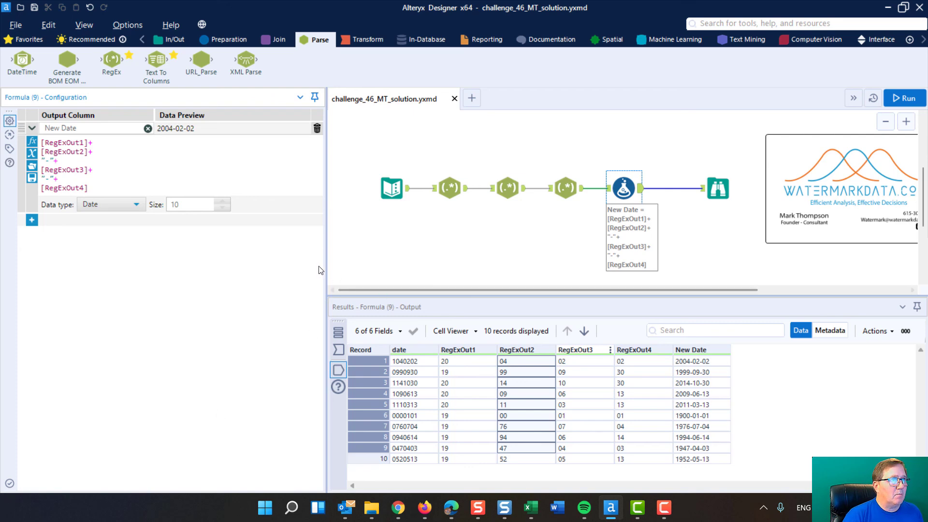
Narrow the configuration area and shorten the results area to give the workflow canvas more room.
{"action": "left_click_drag", "start_coordinate": [324, 267], "coordinate": [228, 249]}
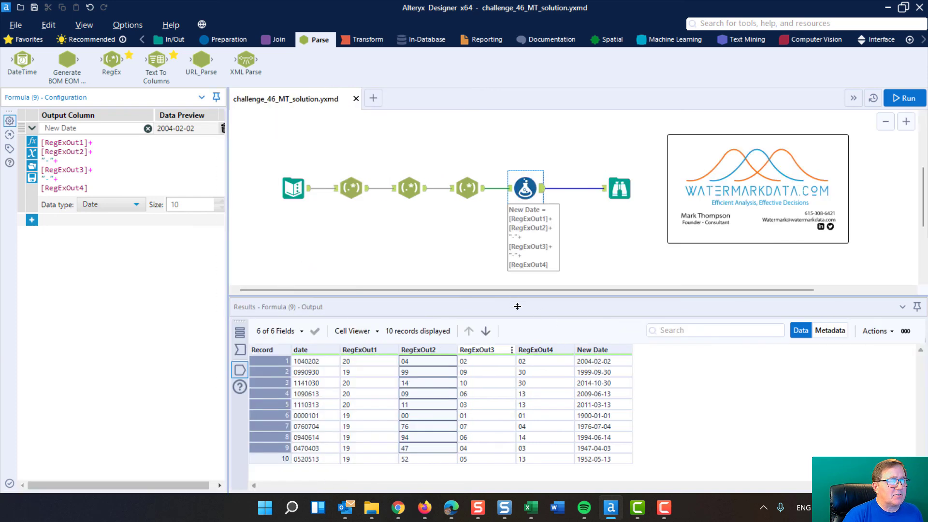
{"action": "left_click_drag", "start_coordinate": [515, 296], "coordinate": [518, 325]}
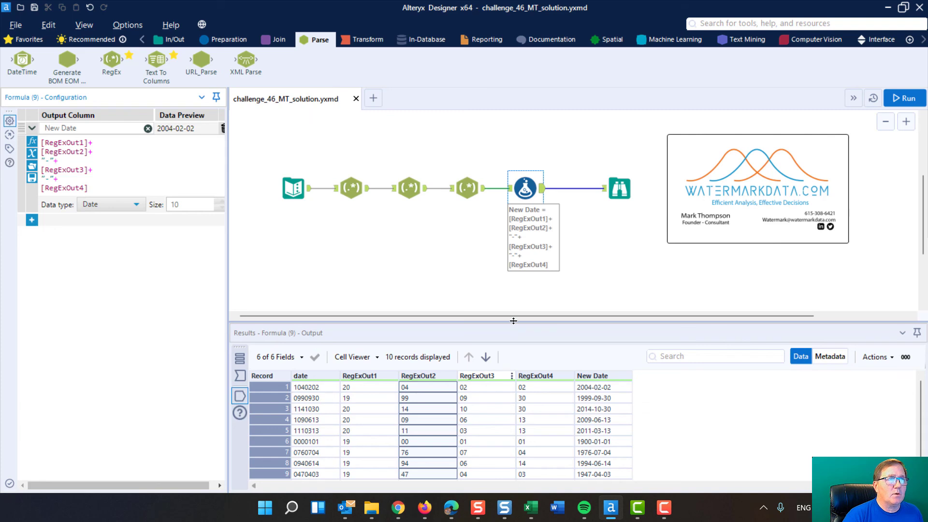